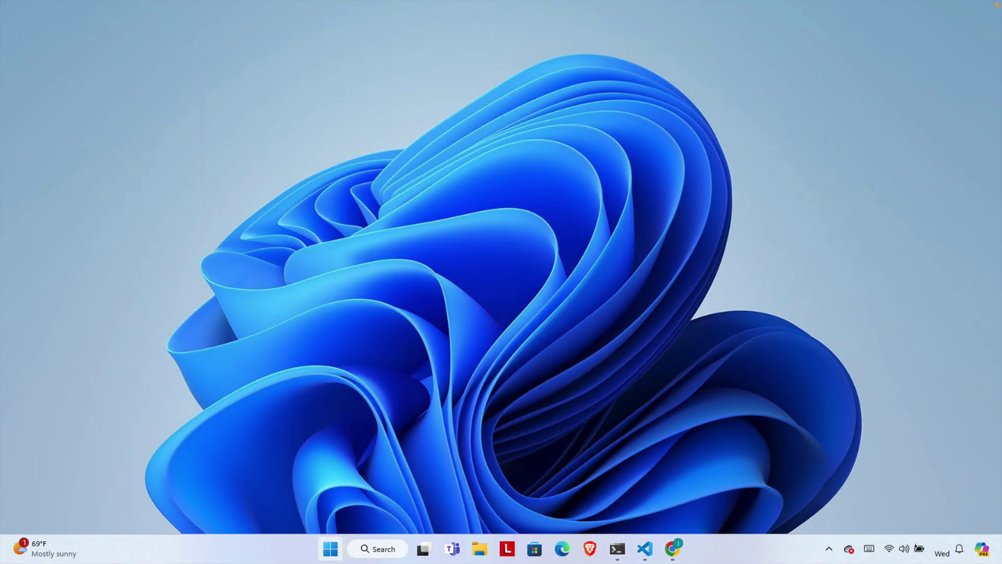
Search the Start menu for 'obs' to bring up OBS Studio (64bit)
left_click(329, 549)
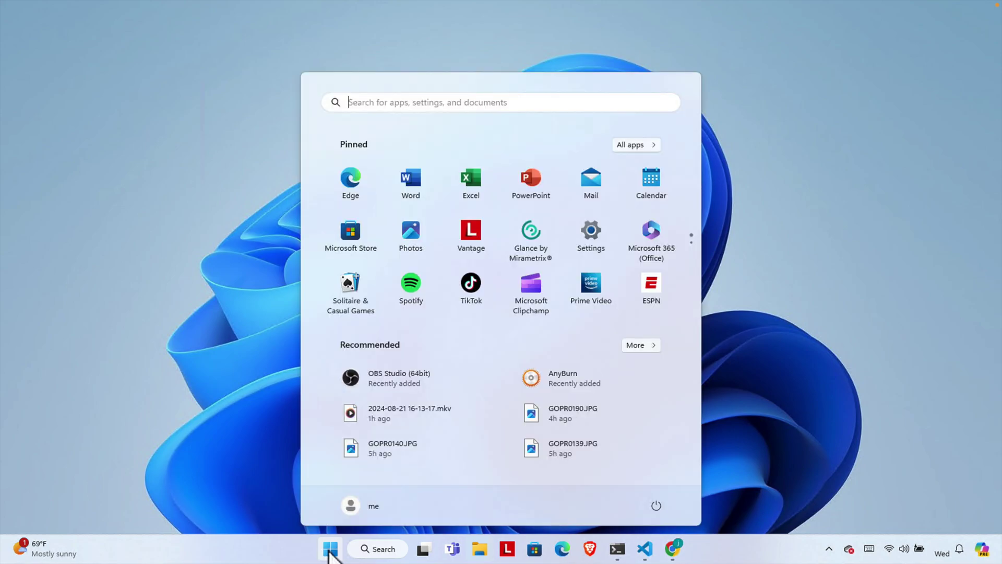
type("o")
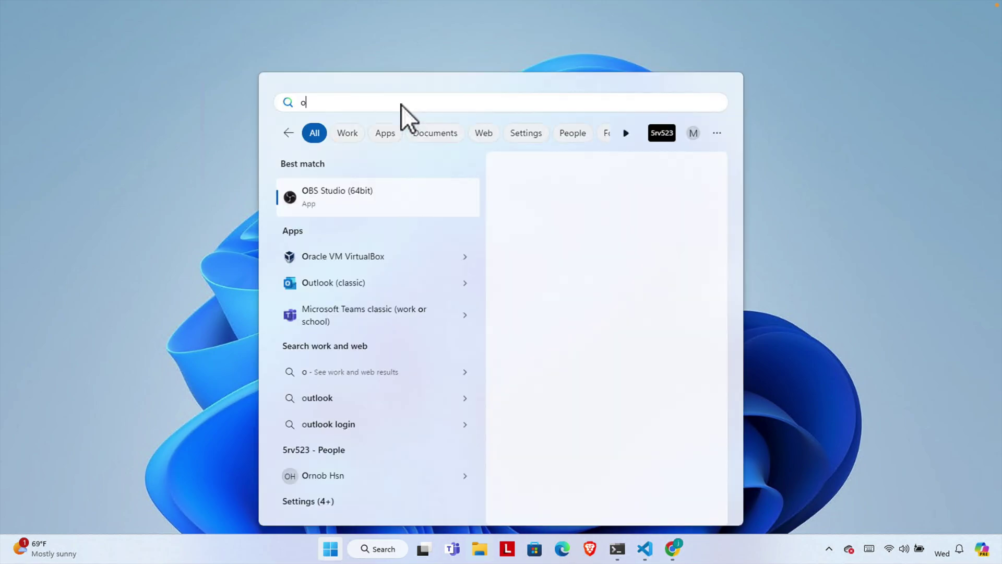
type("bs")
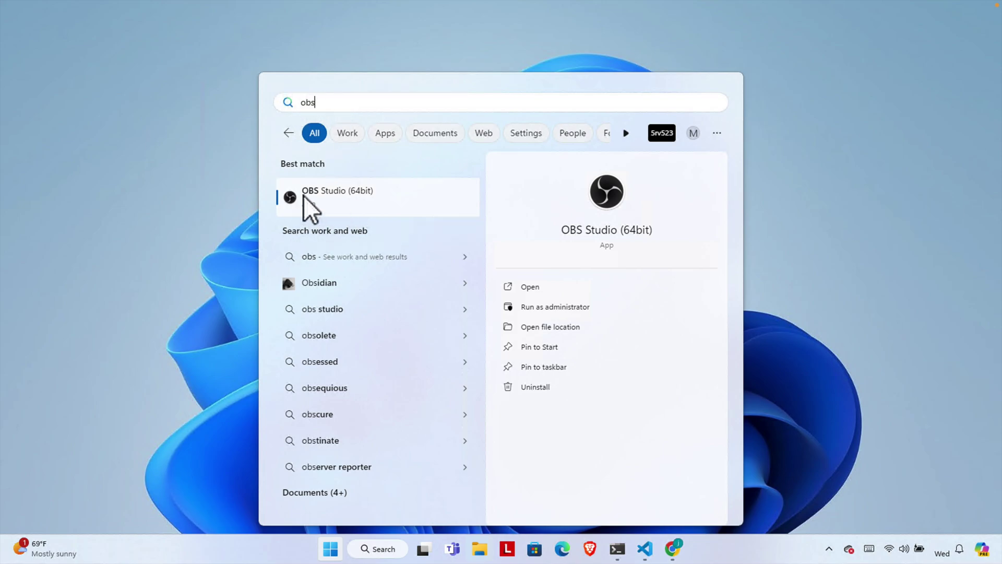
Launch OBS Studio (64bit) and open its Settings from the File menu
left_click(335, 199)
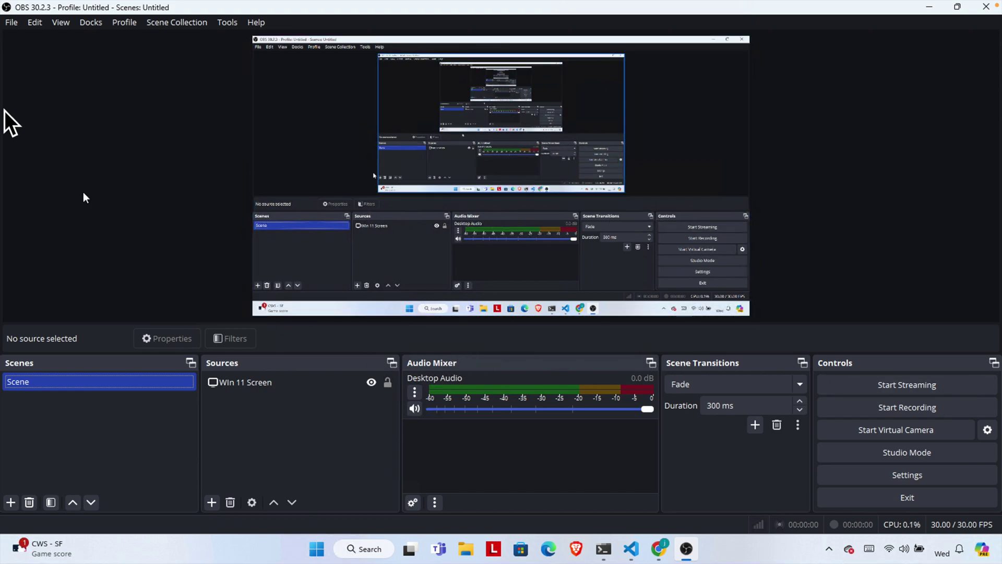
left_click(11, 26)
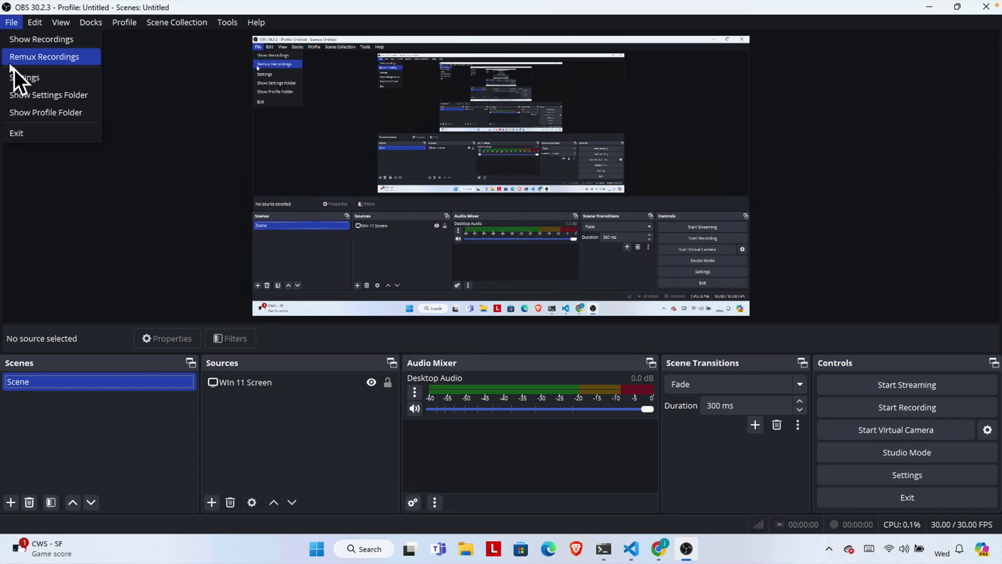
left_click(56, 78)
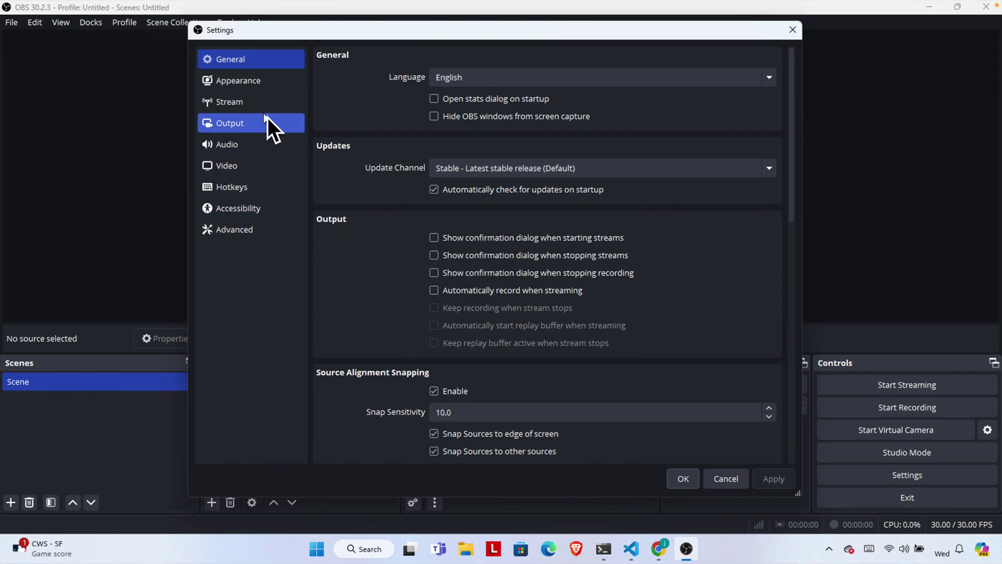
On the Video page, review the base resolution presets, leaving 1600x900 unchanged
left_click(240, 167)
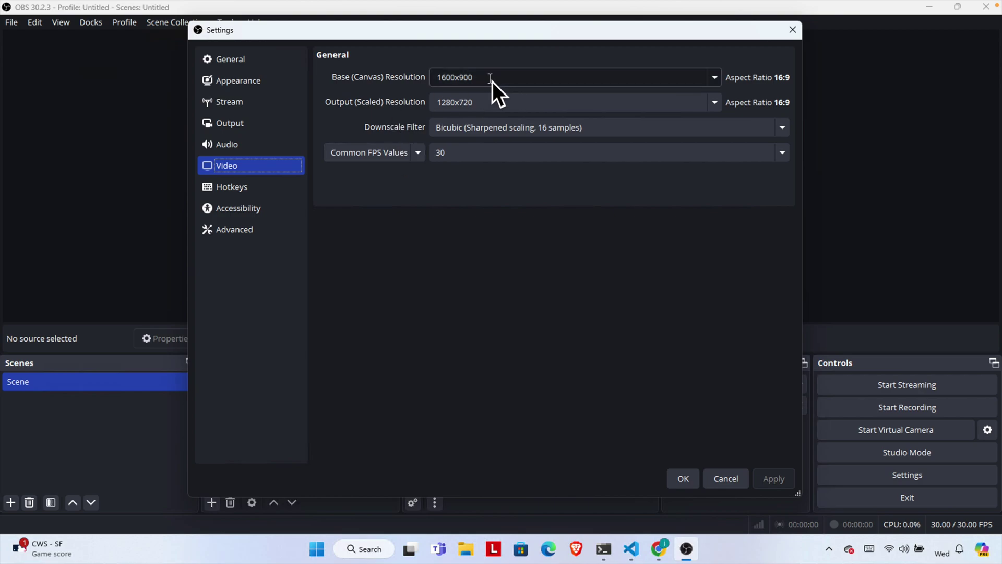
left_click_drag(472, 78, 403, 79)
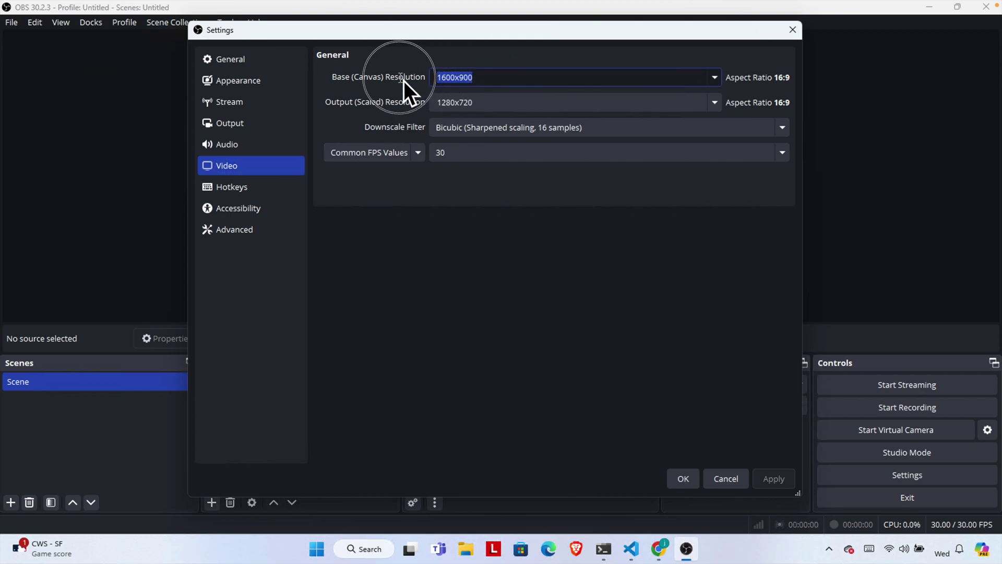
left_click(714, 77)
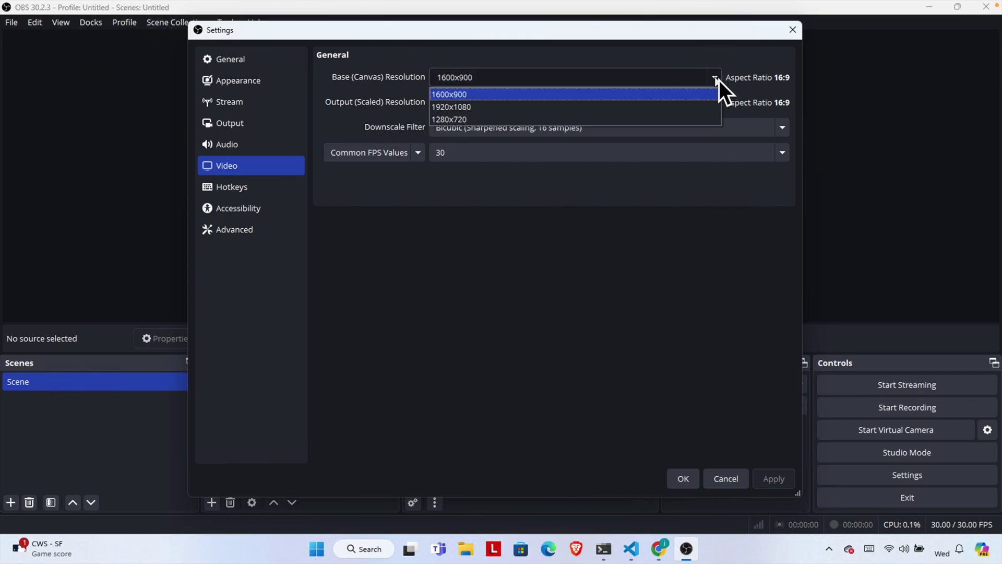
left_click(527, 93)
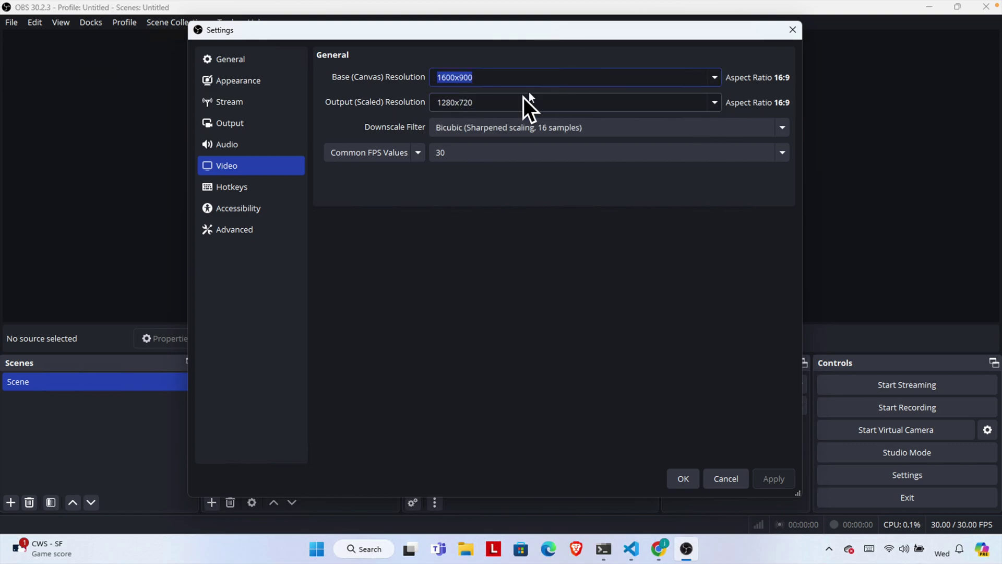
Retype the base canvas width and height toward 3840x2160
left_click(479, 78)
key("Left")
key("Left")
key("Left")
key("Left")
key("Left")
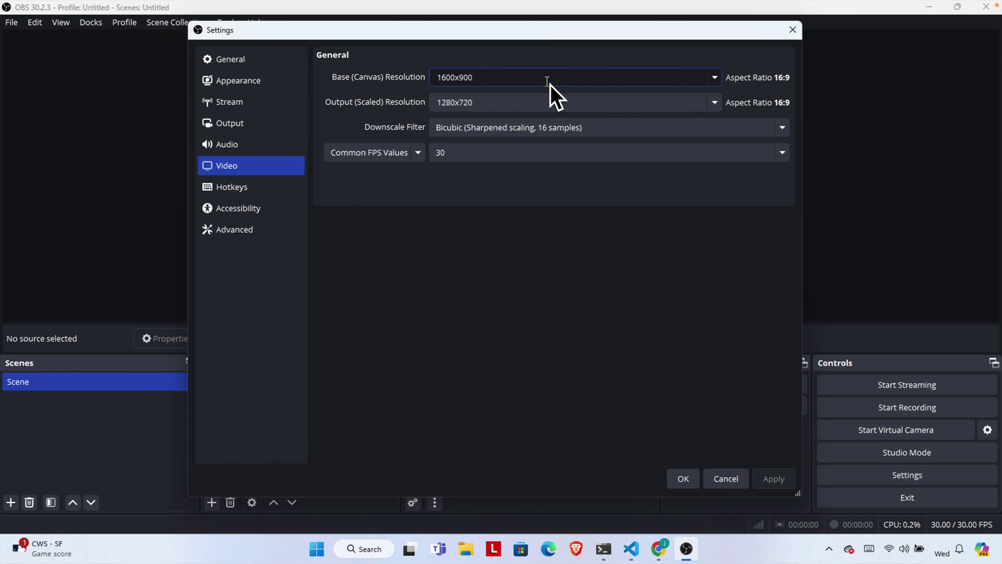
key("BackSpace")
key("BackSpace")
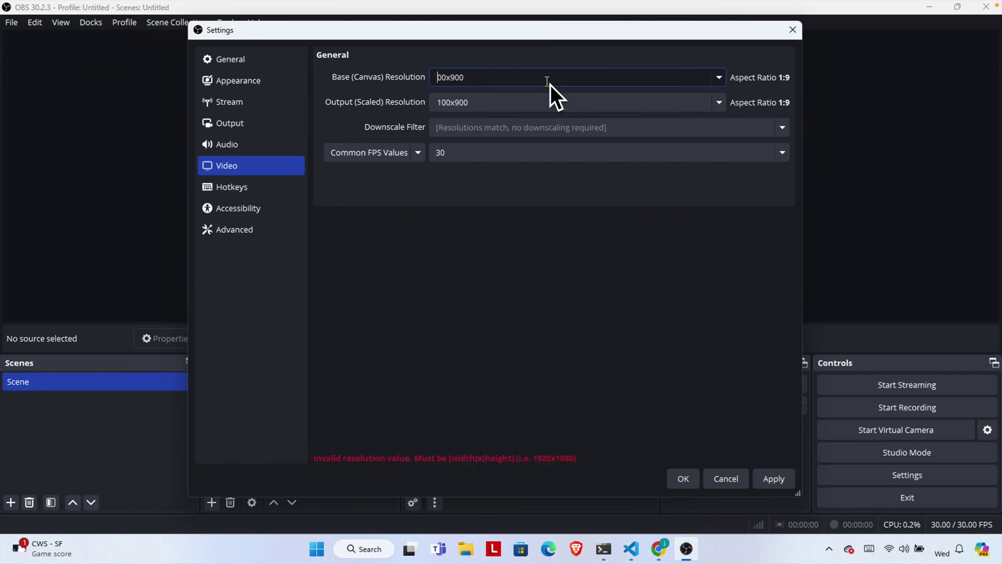
type("38")
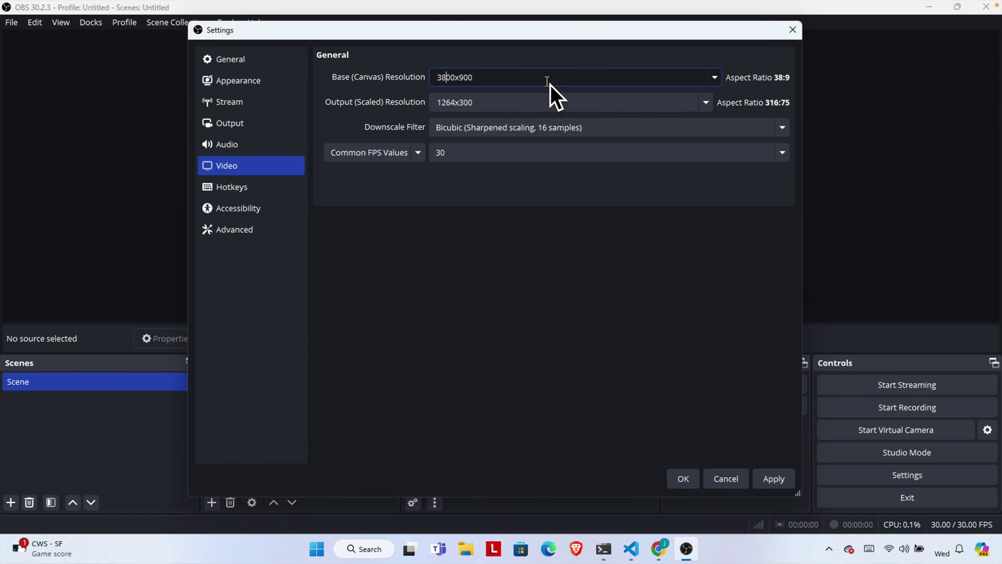
type("4")
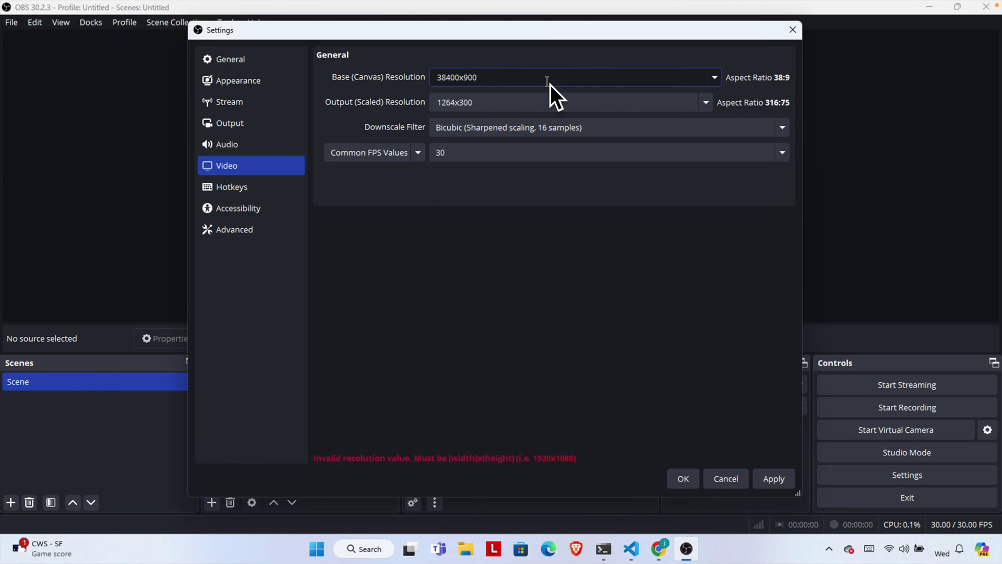
key("Delete")
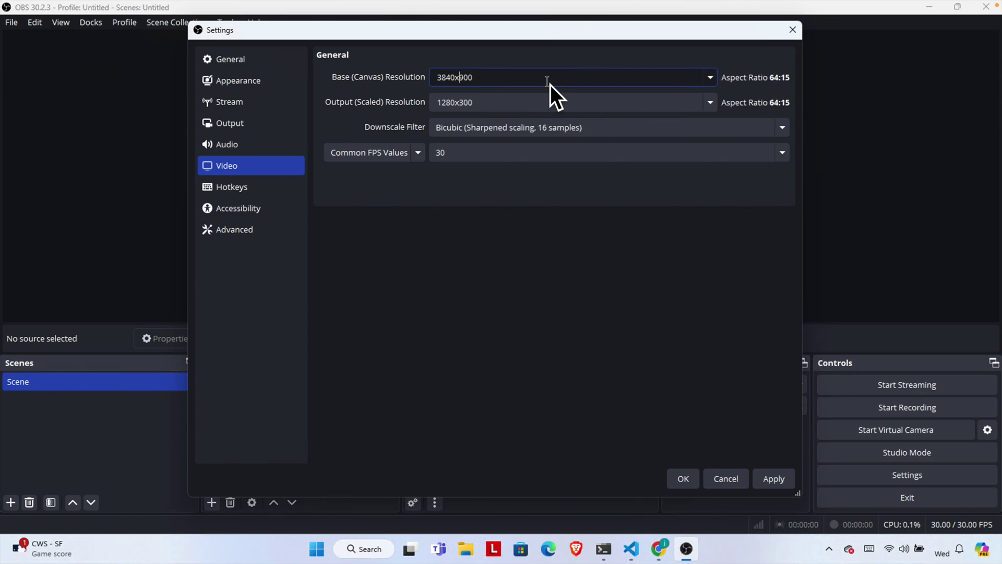
key("shift+Right")
type("21")
type("6")
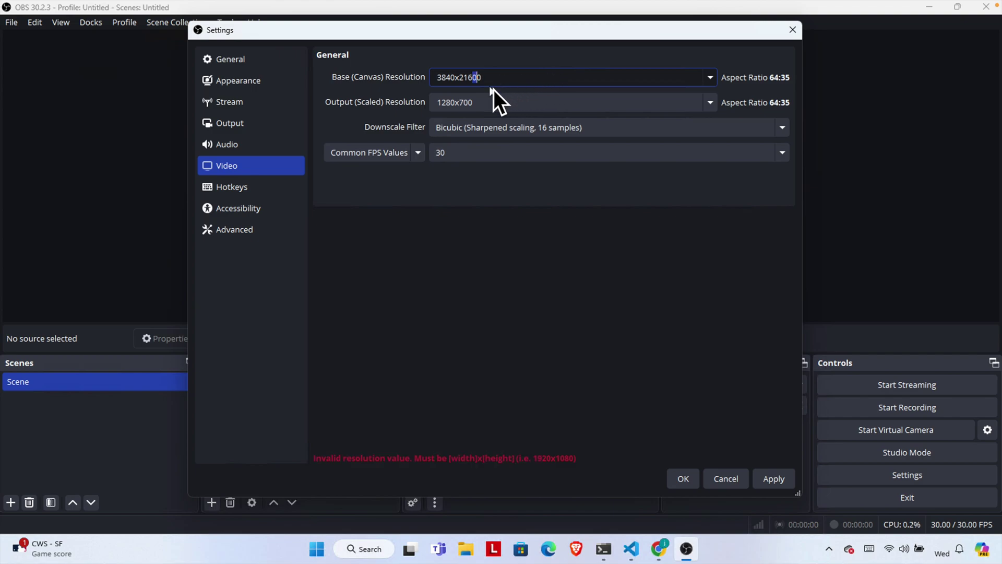
Fix base to 3840x2160, set output resolution to 3840x2160, and choose 60 FPS
key("BackSpace")
left_click(427, 77)
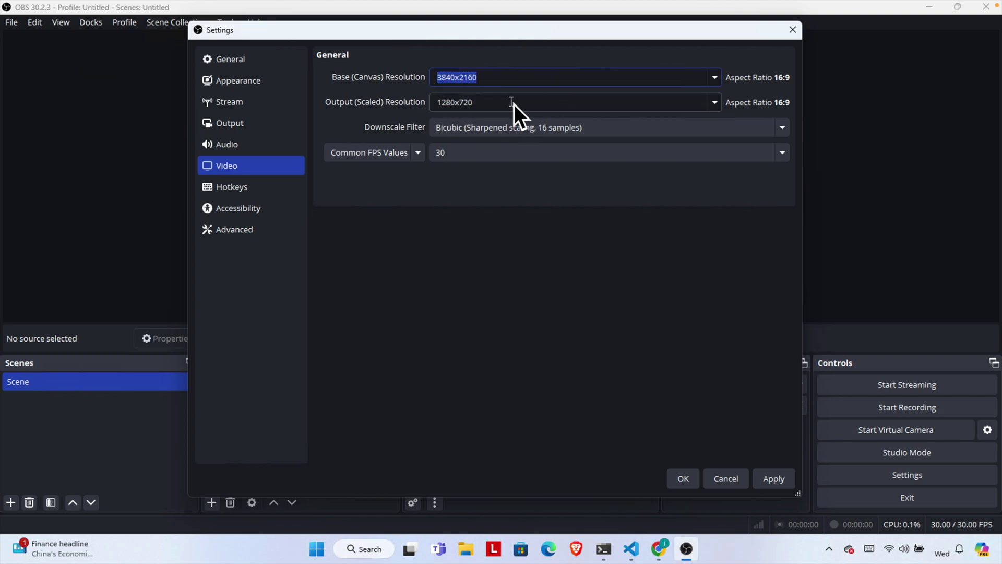
left_click_drag(515, 104, 373, 95)
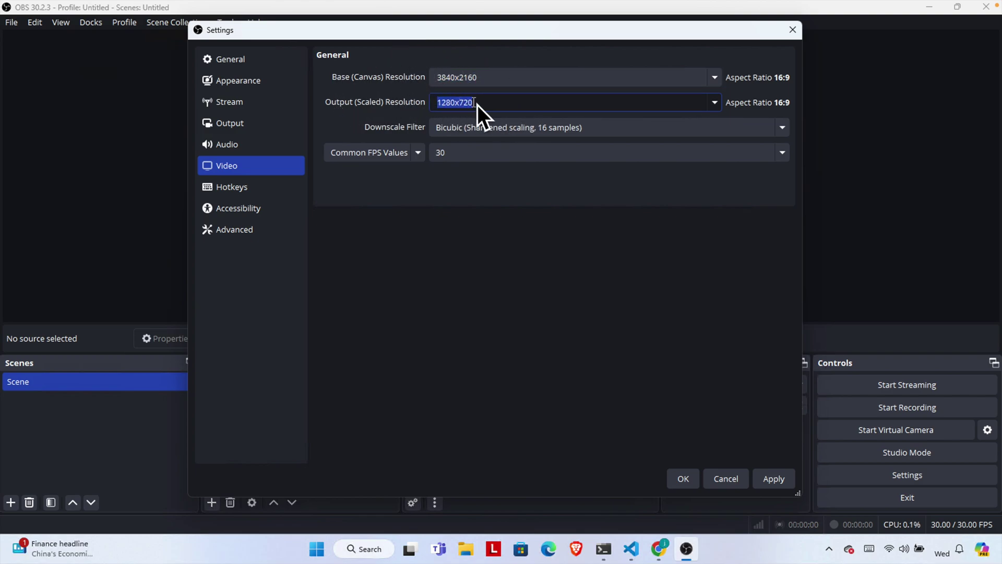
type("3840x2160")
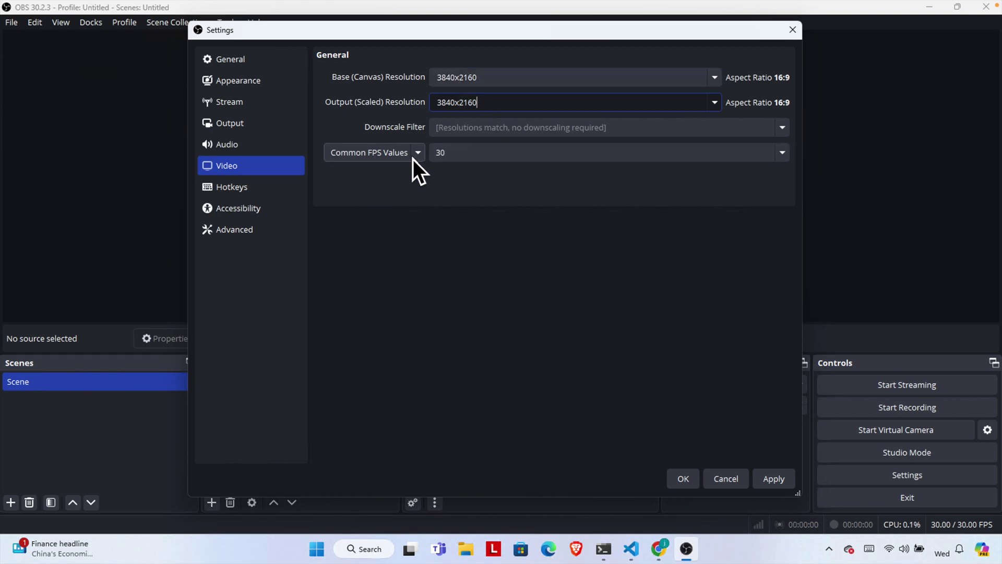
left_click(517, 155)
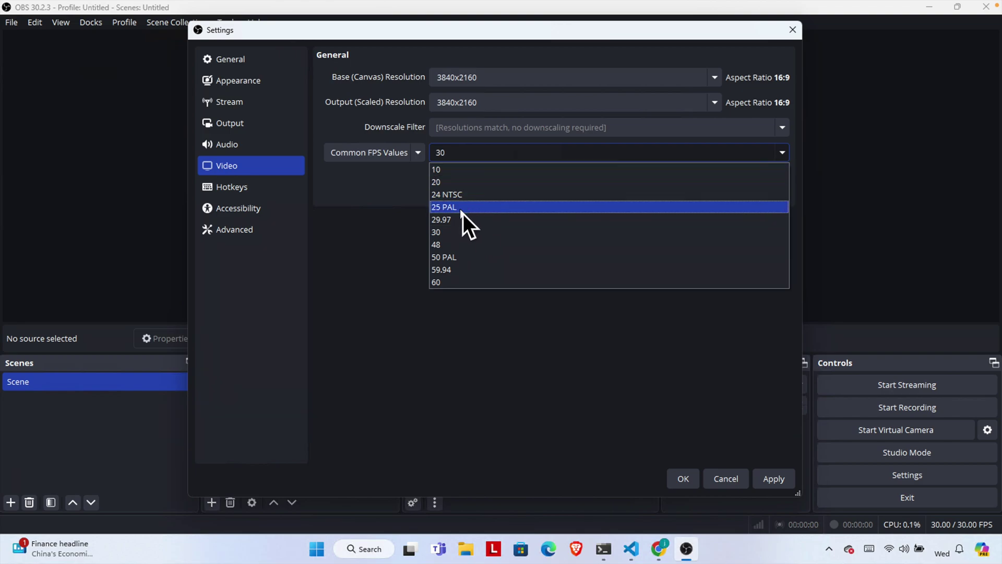
left_click(468, 283)
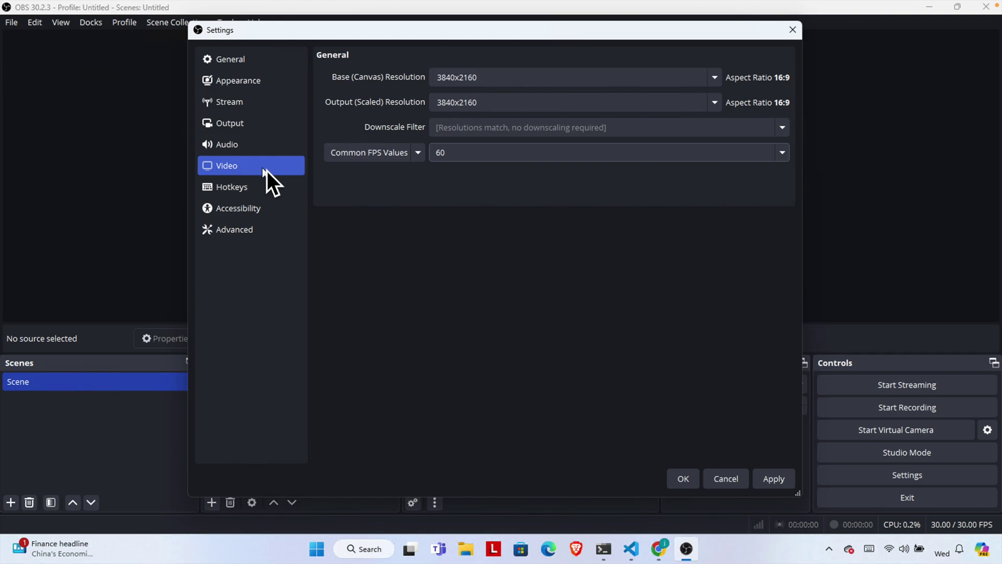
On the Output page, set Output Mode to Advanced after briefly trying Simple
left_click(226, 129)
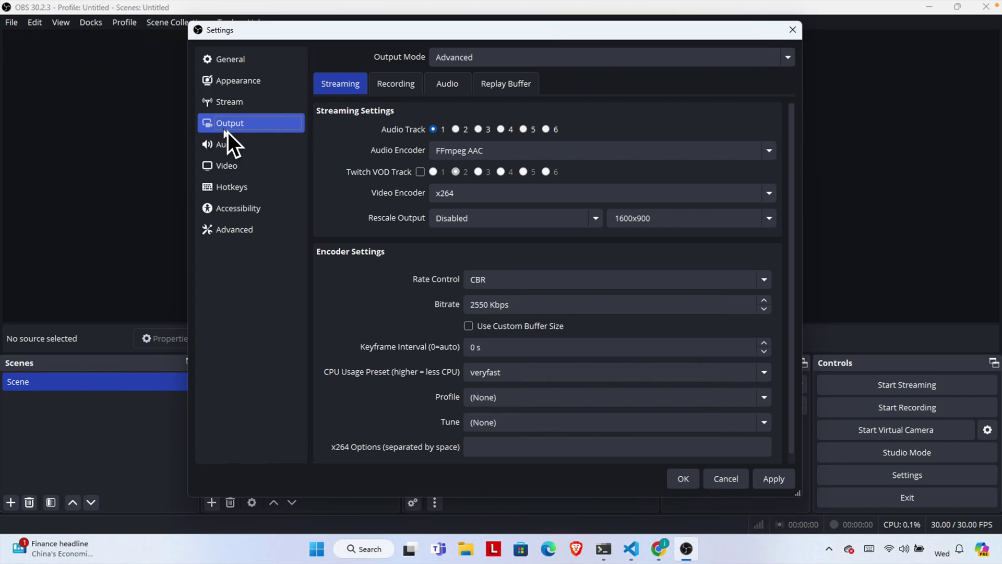
left_click(467, 60)
left_click(452, 92)
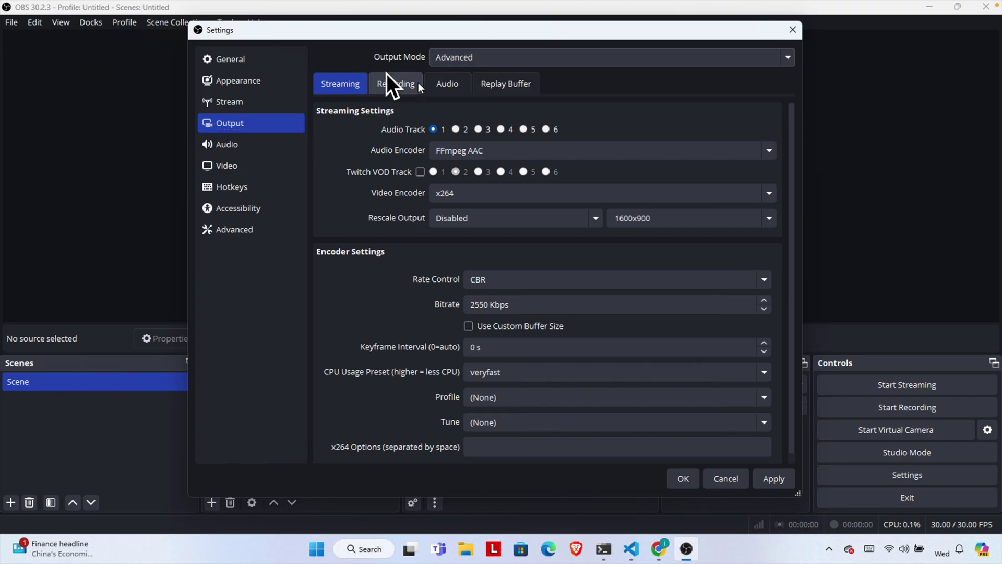
left_click(503, 63)
left_click(456, 77)
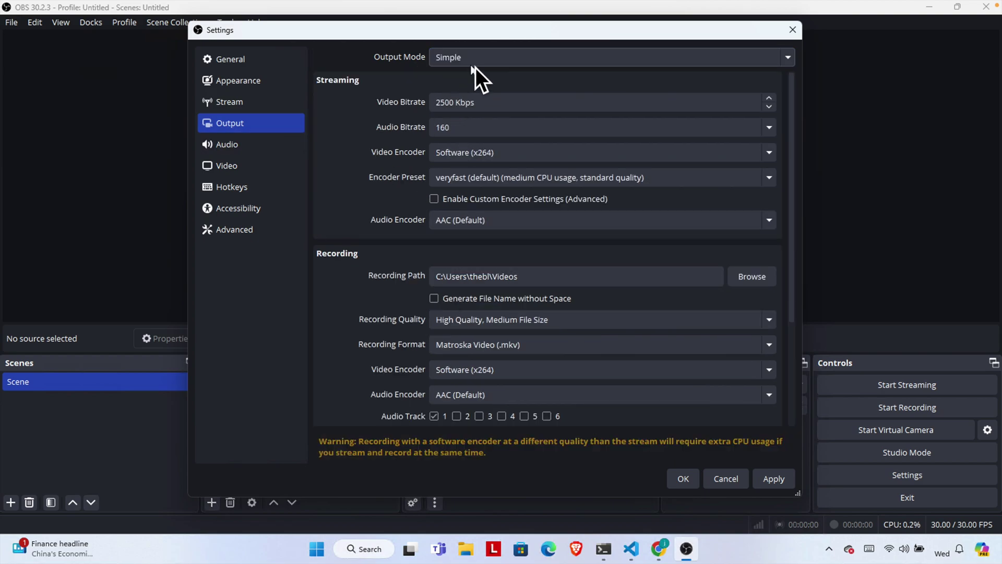
left_click(455, 60)
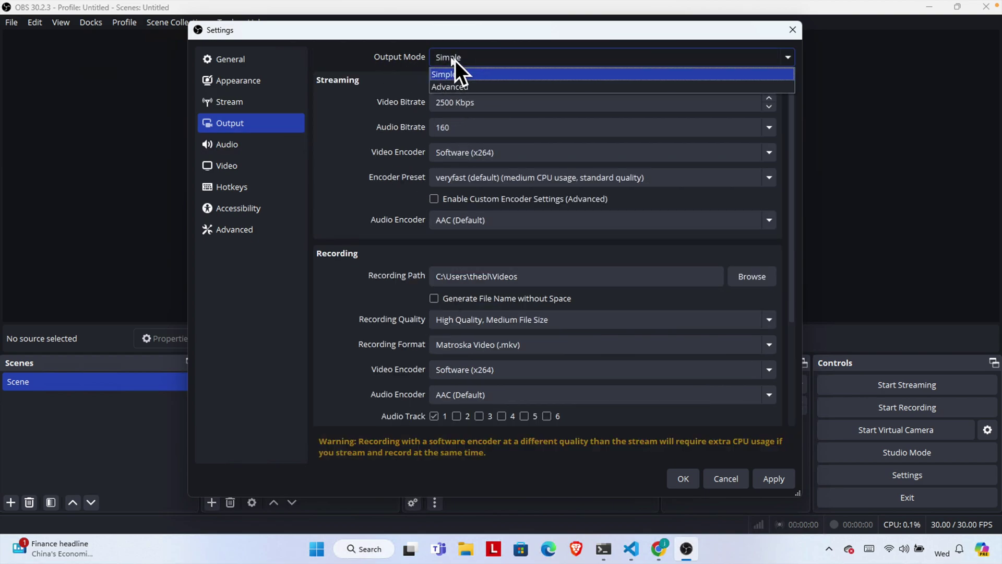
left_click(449, 86)
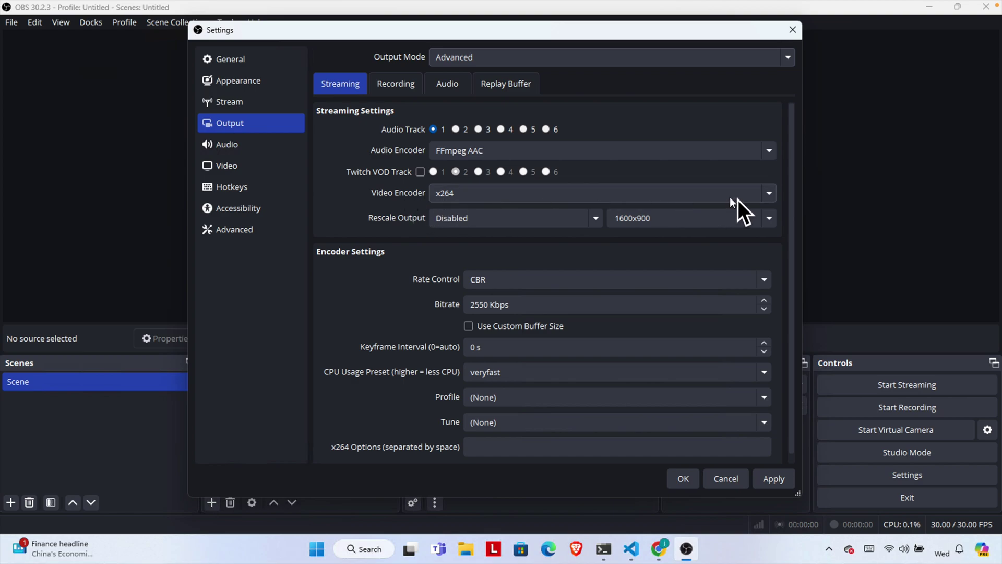
Select QuickSync H.264 in the streaming Video Encoder dropdown
left_click(772, 195)
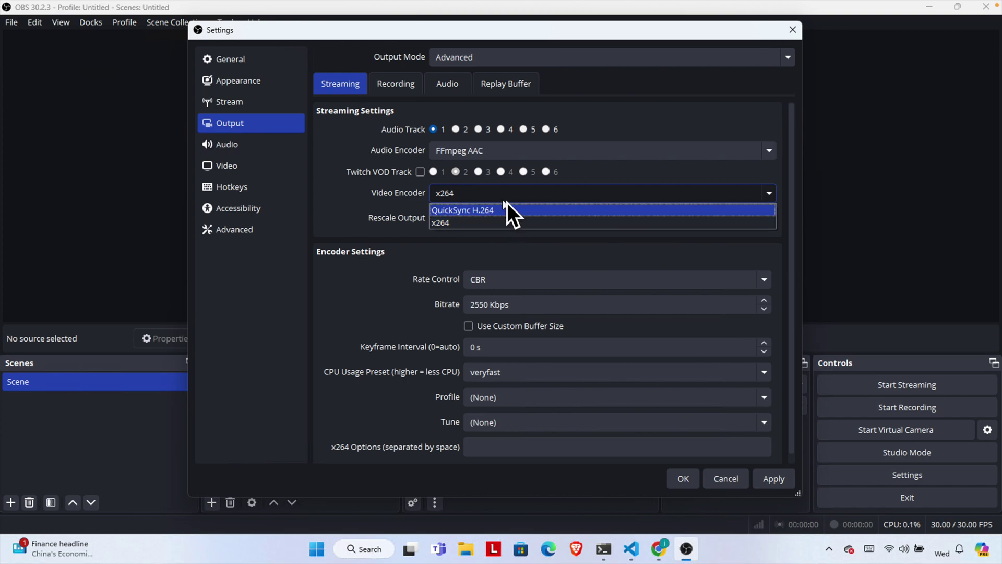
left_click(472, 211)
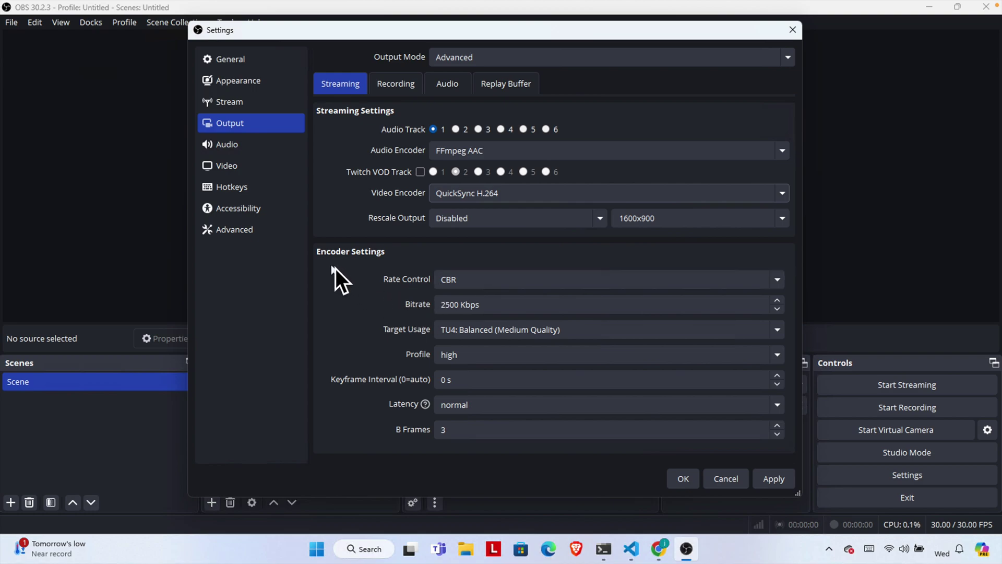
Replace the 2500 Kbps streaming bitrate with 100000 Kbps and apply it
left_click(458, 305)
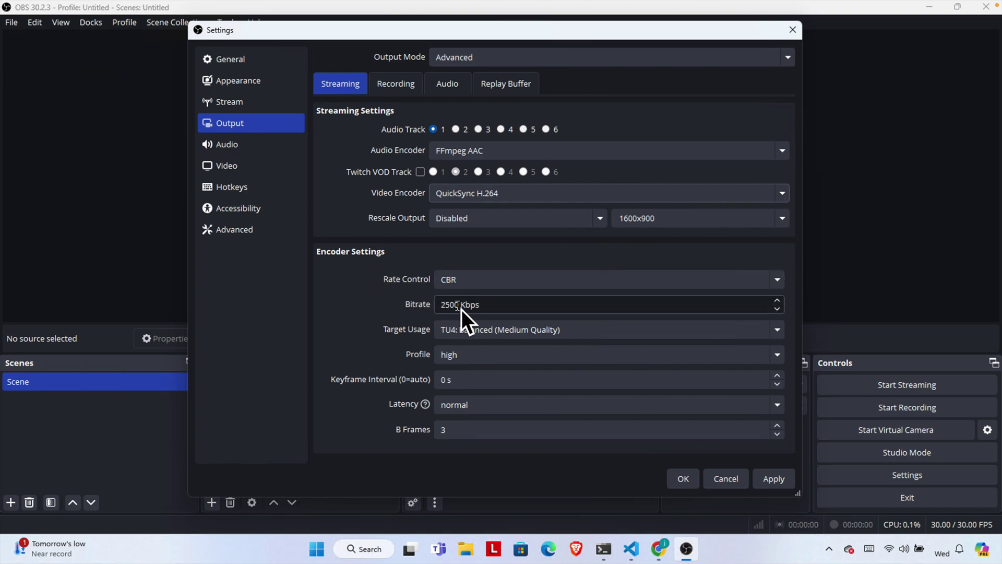
double_click(777, 308)
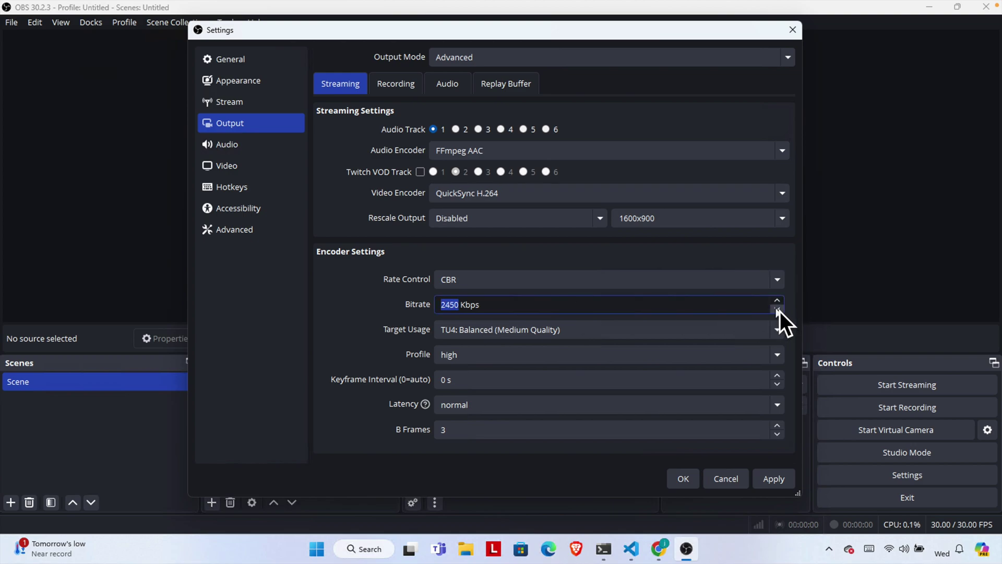
left_click(778, 310)
left_click(236, 170)
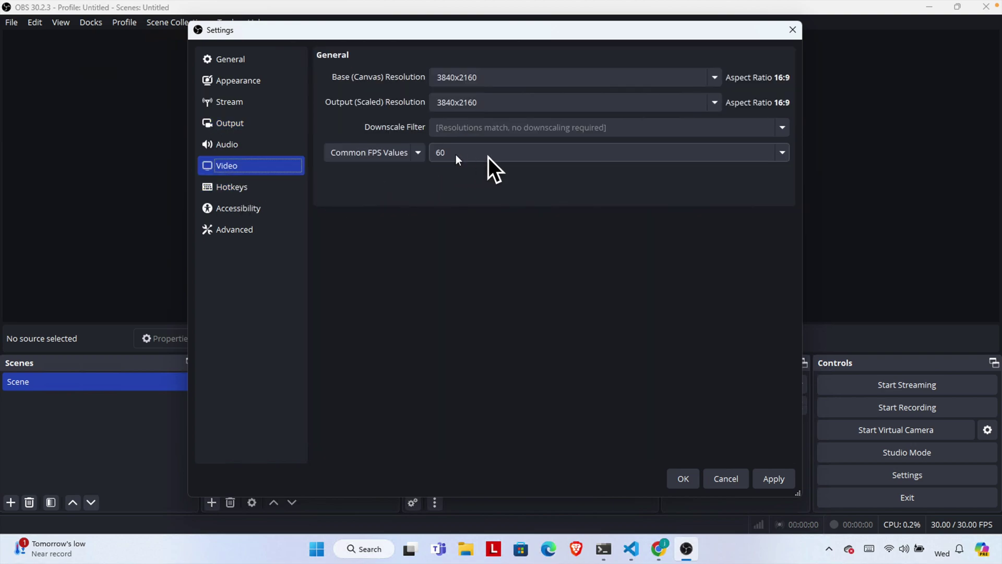
left_click(238, 127)
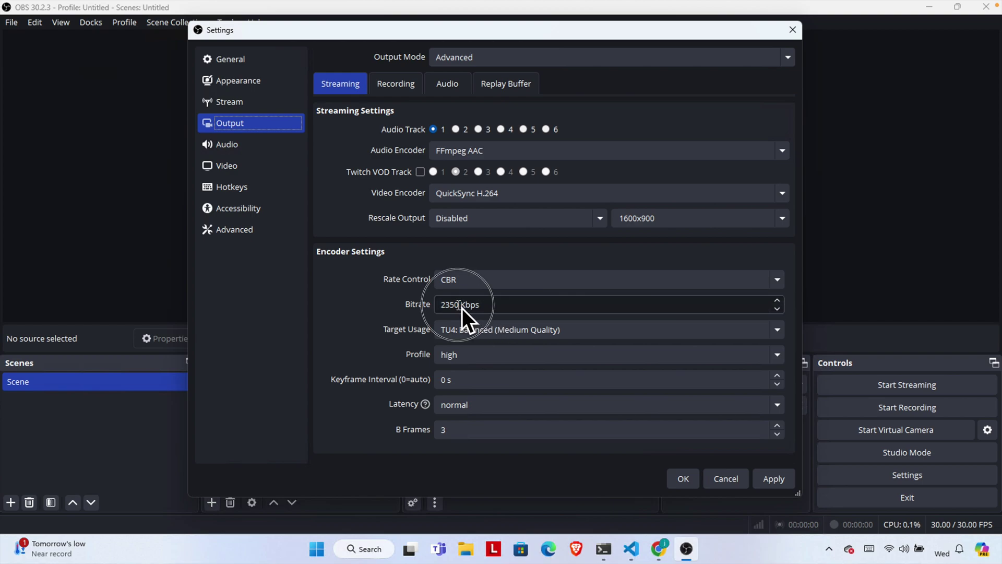
left_click_drag(461, 305, 412, 308)
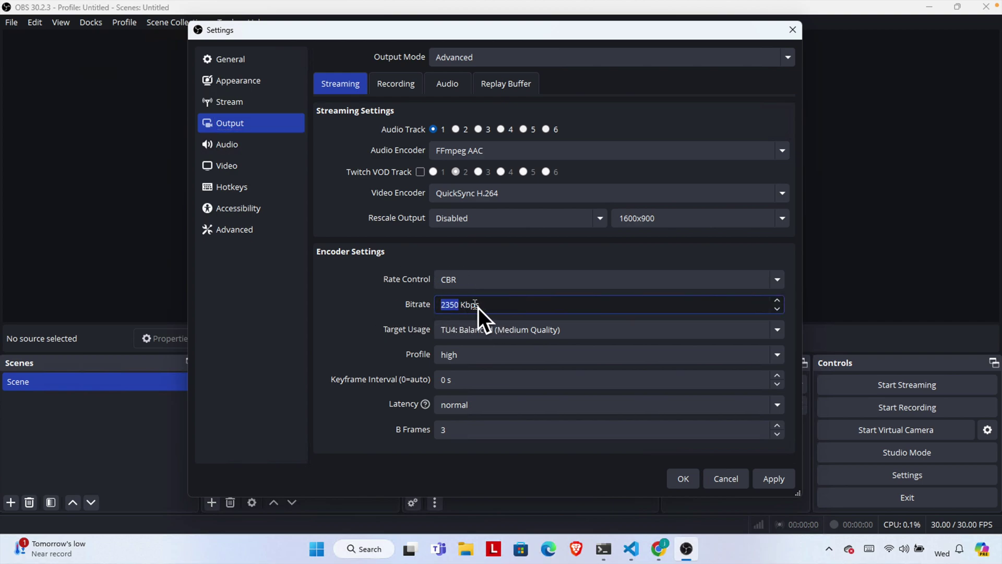
type("1")
type("0000")
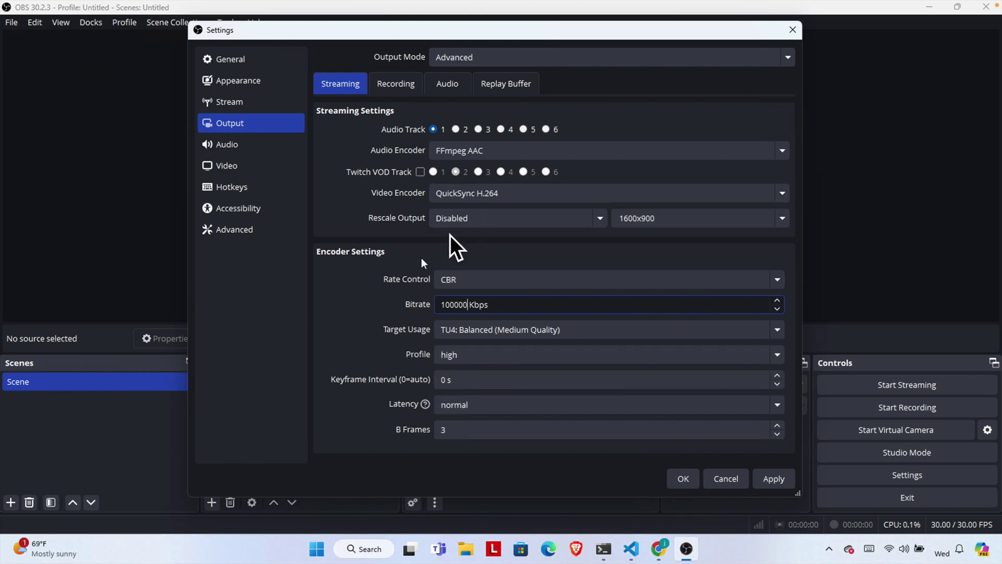
left_click(774, 485)
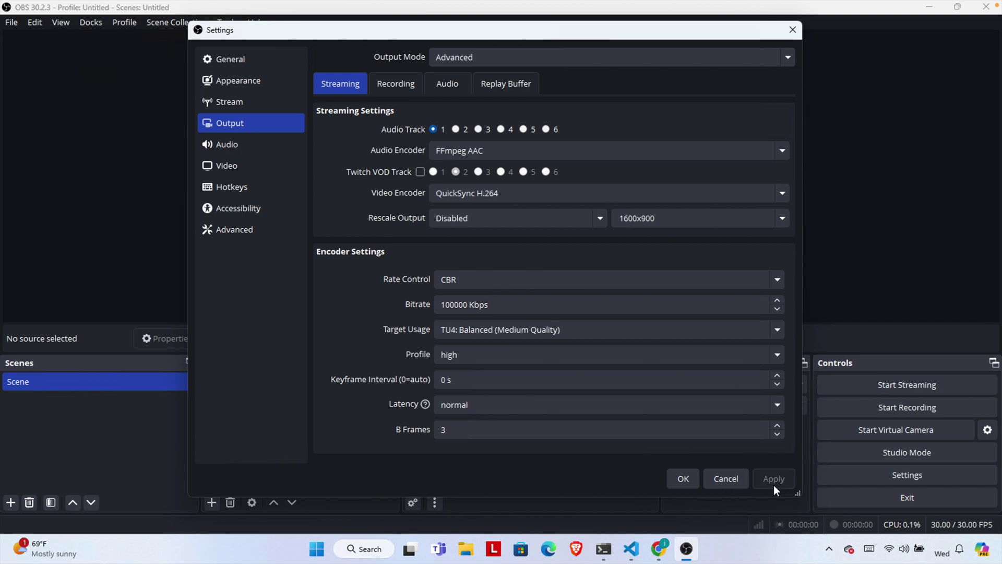
Close Settings with OK and fit the Win 11 Screen source to the 3840x2160 canvas
left_click(681, 479)
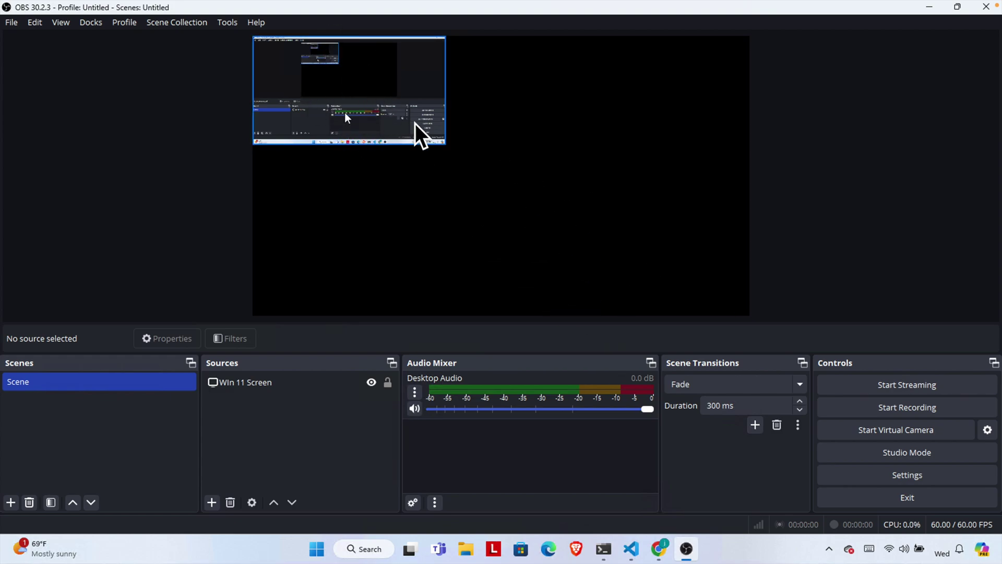
left_click(384, 113)
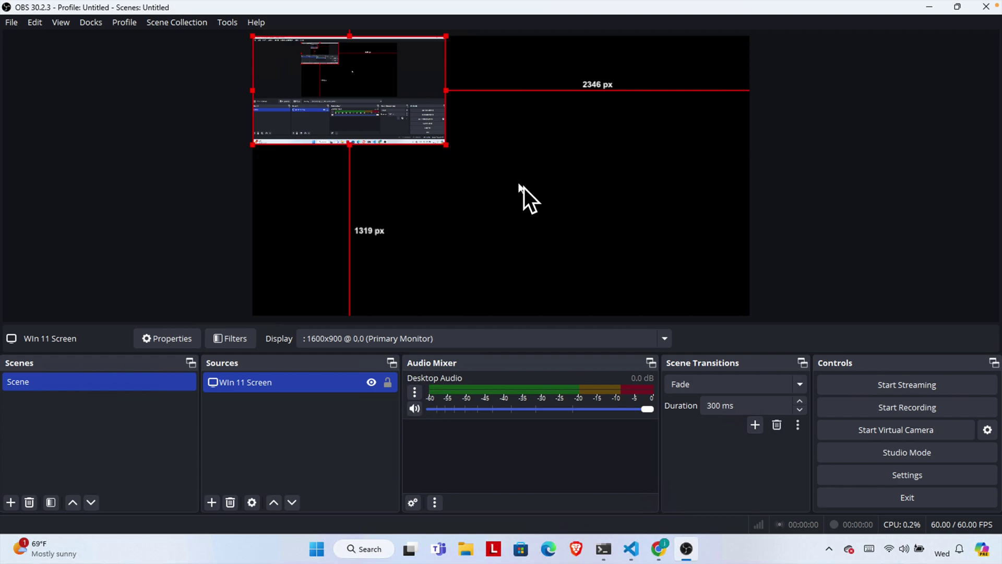
right_click(364, 91)
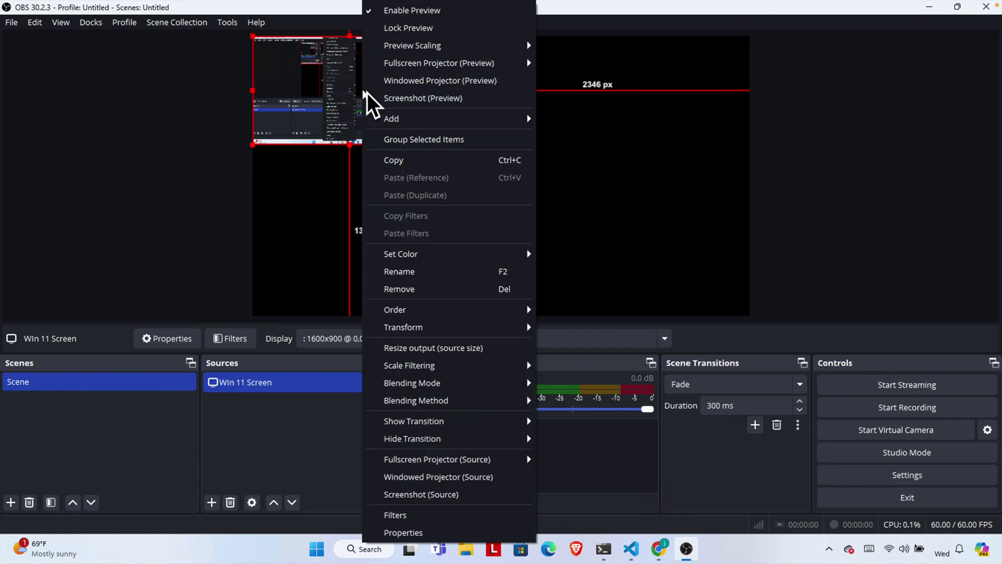
mouse_move(446, 327)
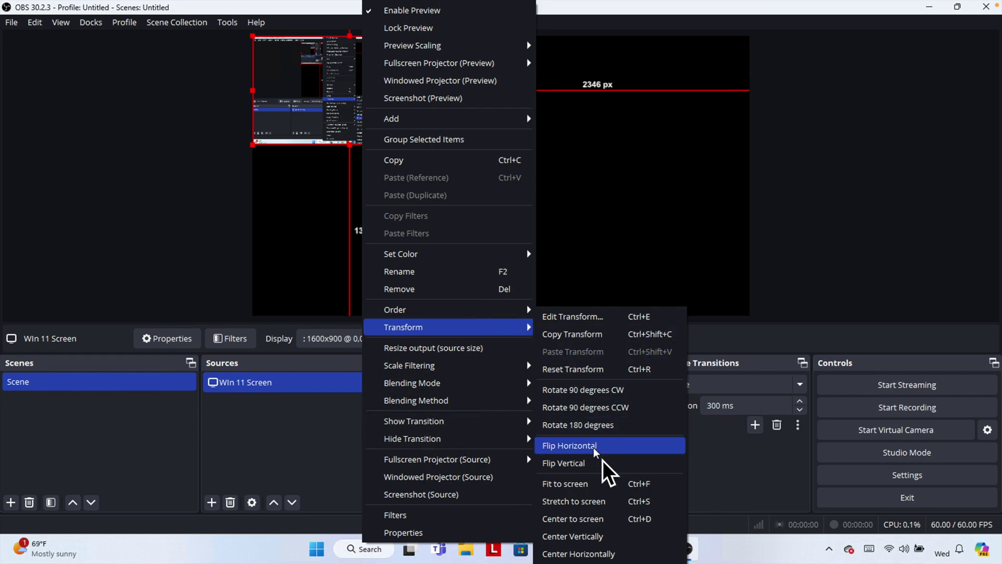
left_click(601, 487)
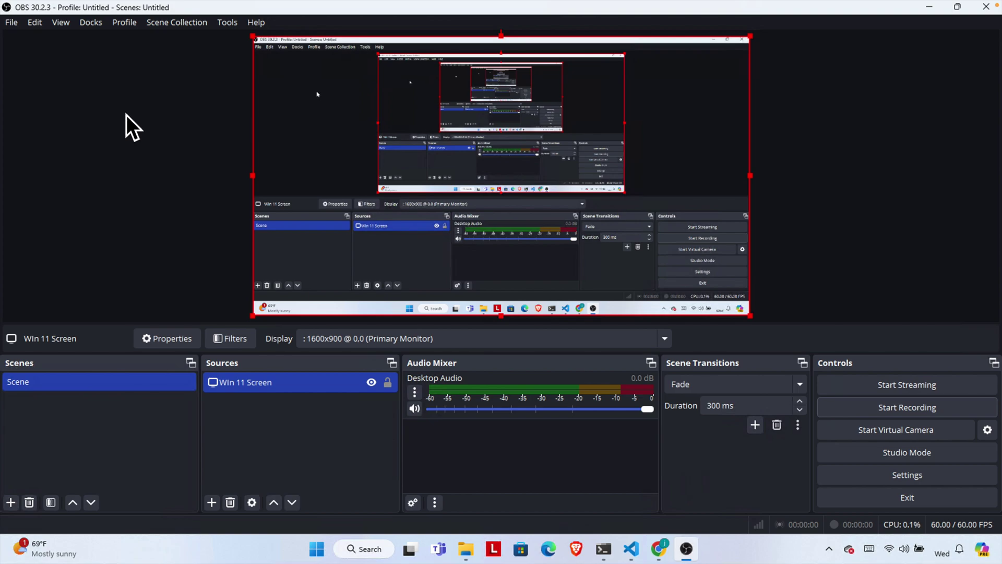
Set Output > Recording format to MPEG-4 (.mp4), apply, and close Settings
left_click(16, 29)
key("Escape")
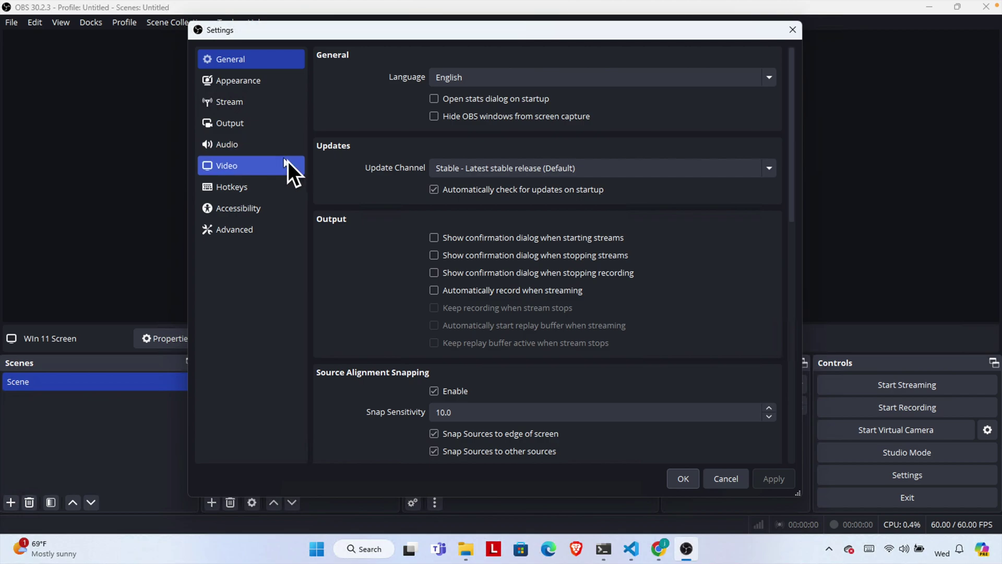
left_click(244, 127)
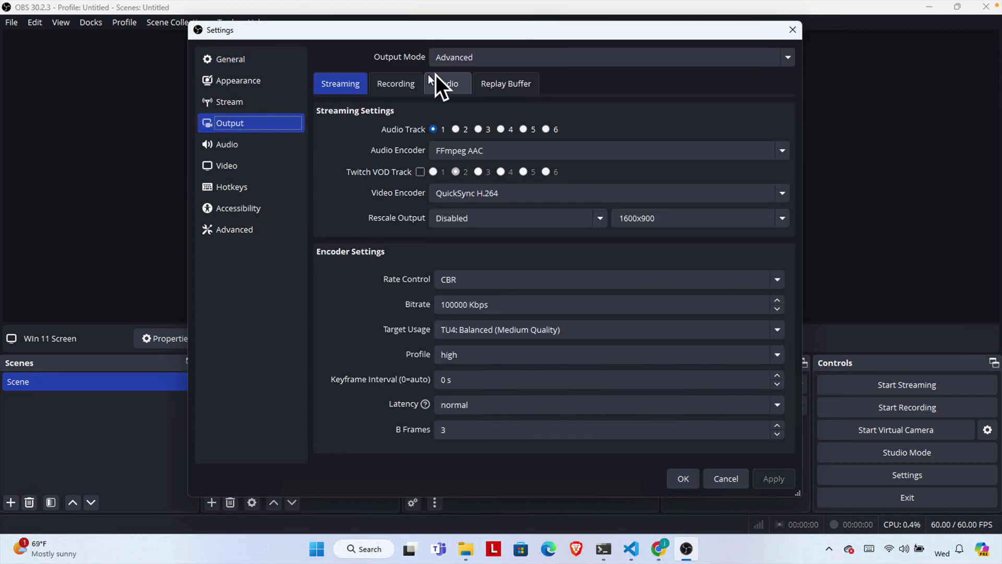
left_click(405, 88)
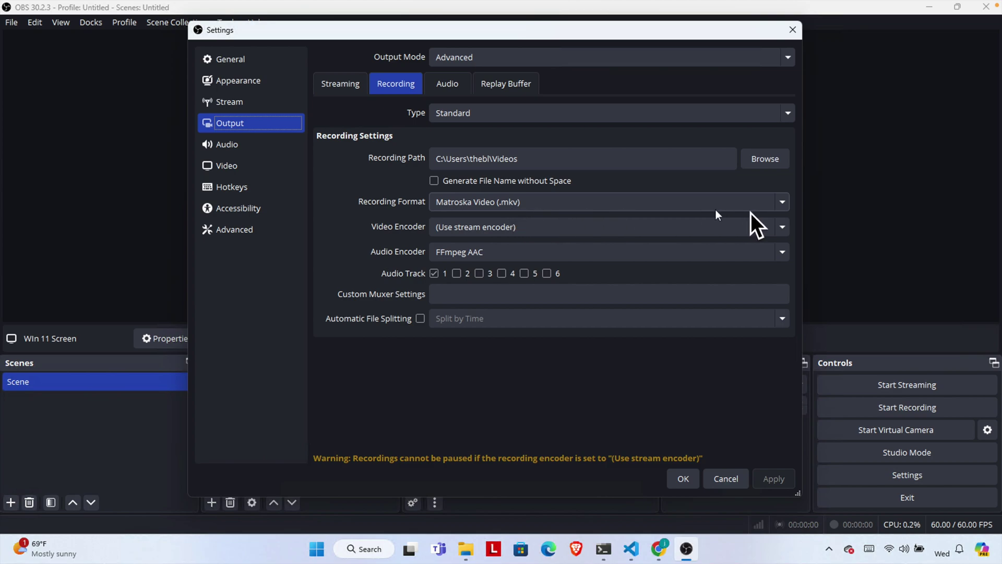
left_click(783, 202)
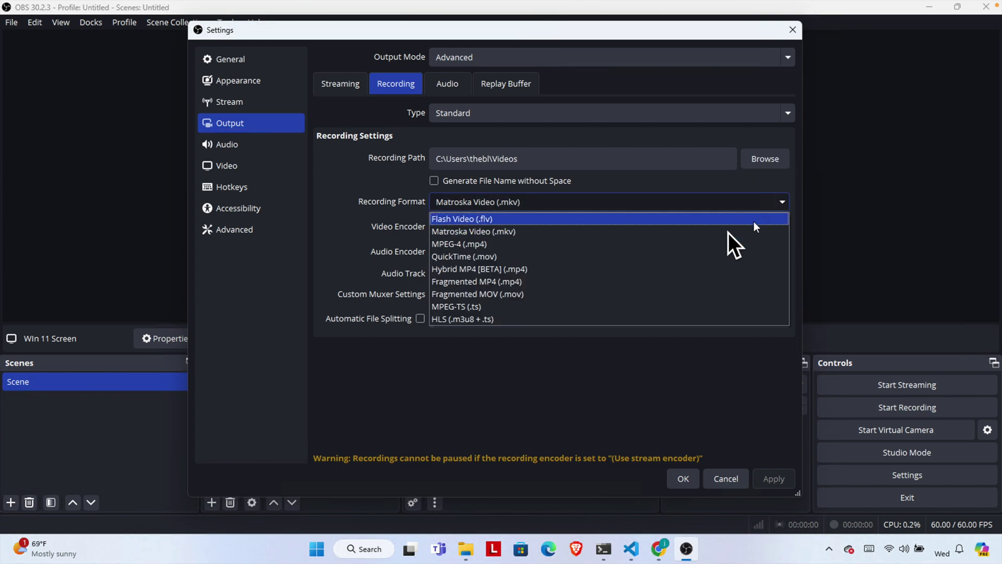
left_click(511, 245)
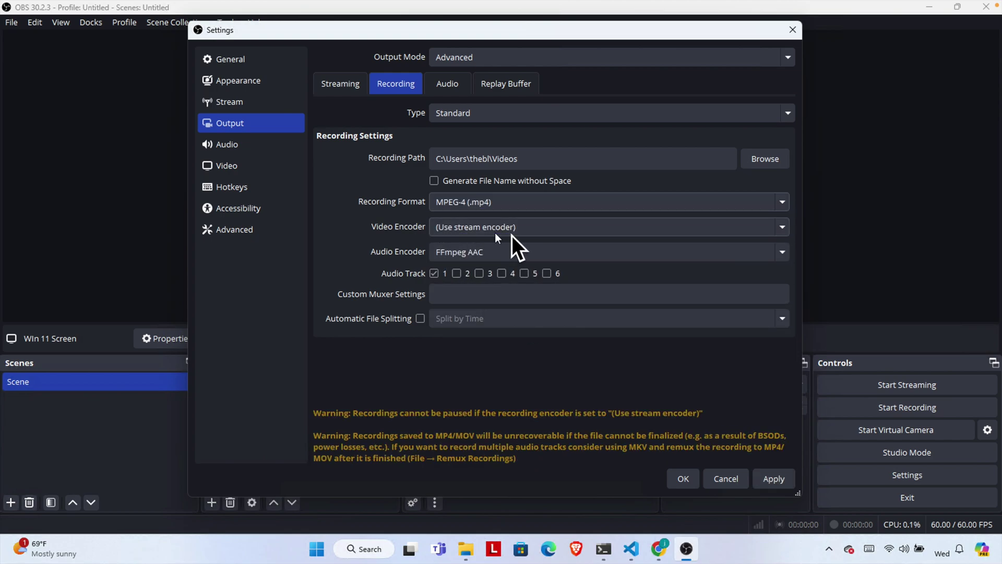
left_click(774, 481)
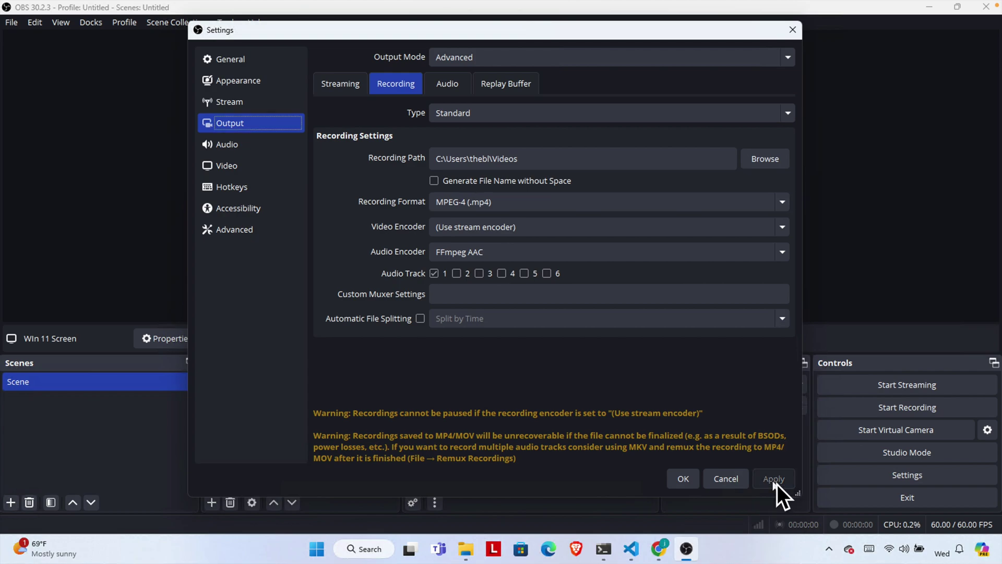
left_click(688, 478)
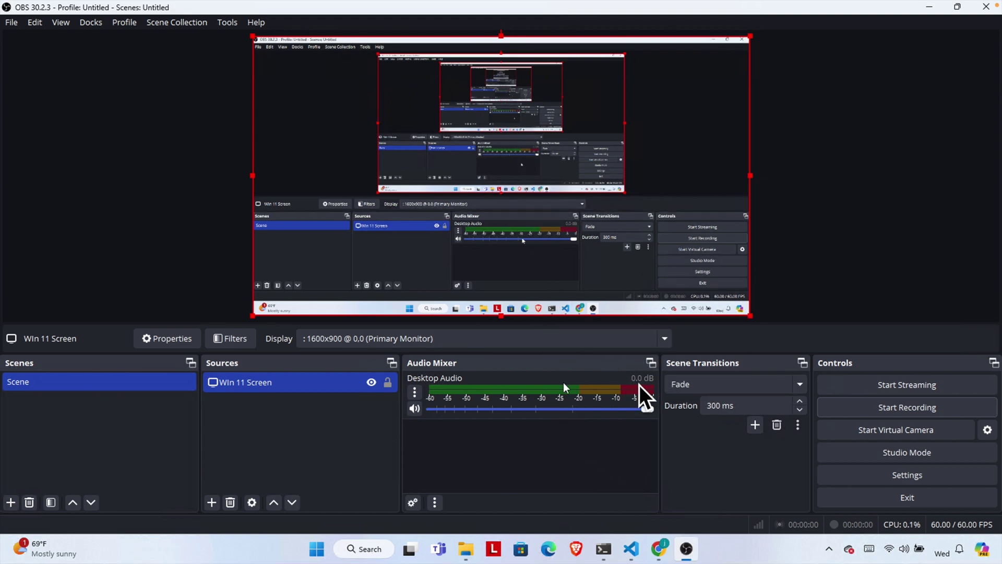
Record a short test clip, minimising and restoring OBS before stopping it
left_click(860, 412)
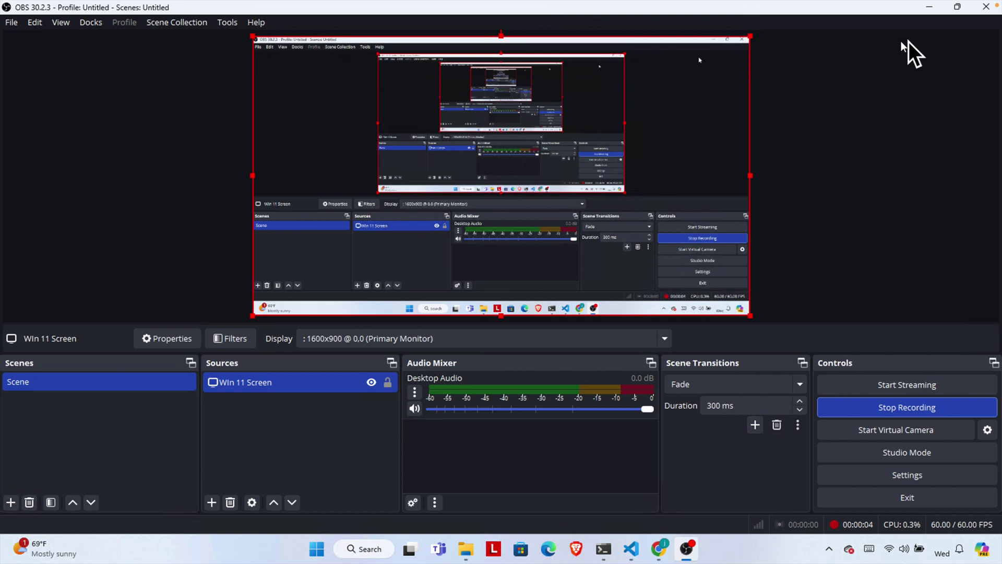
left_click(928, 8)
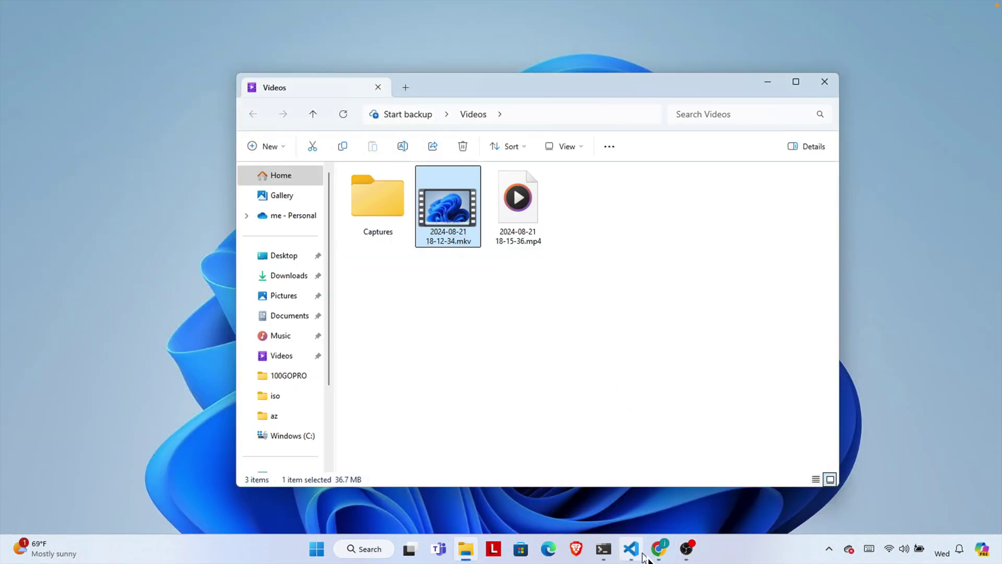
left_click(689, 556)
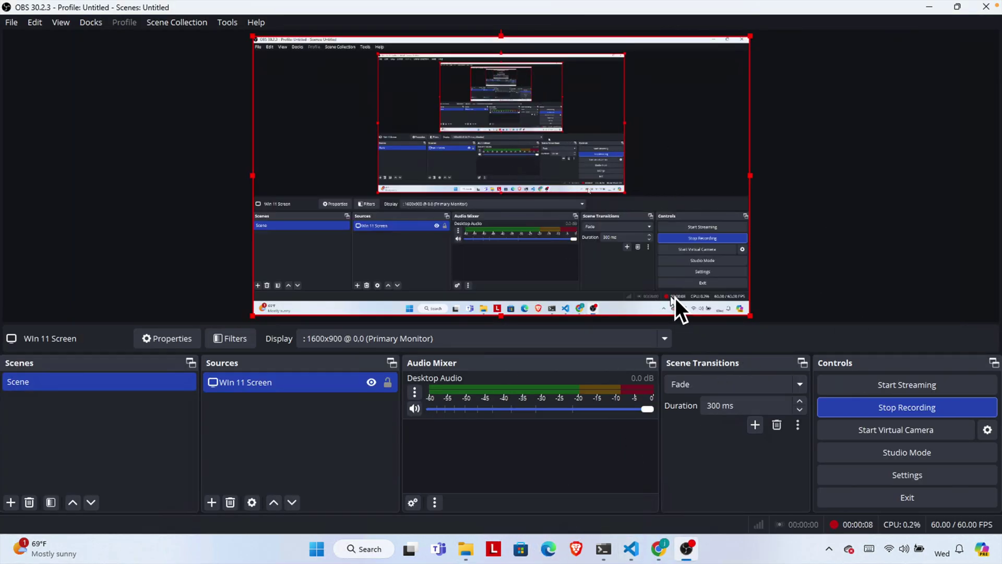
left_click(860, 412)
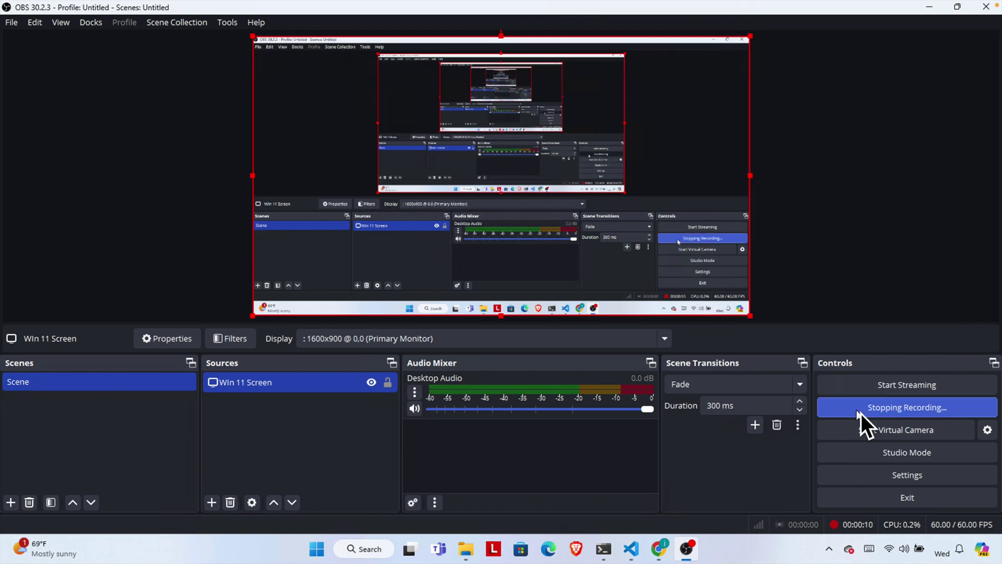
left_click(12, 23)
Open the new test MP4's Details properties to confirm 3840x2160 at 60 fps, 10 seconds long
left_click(46, 42)
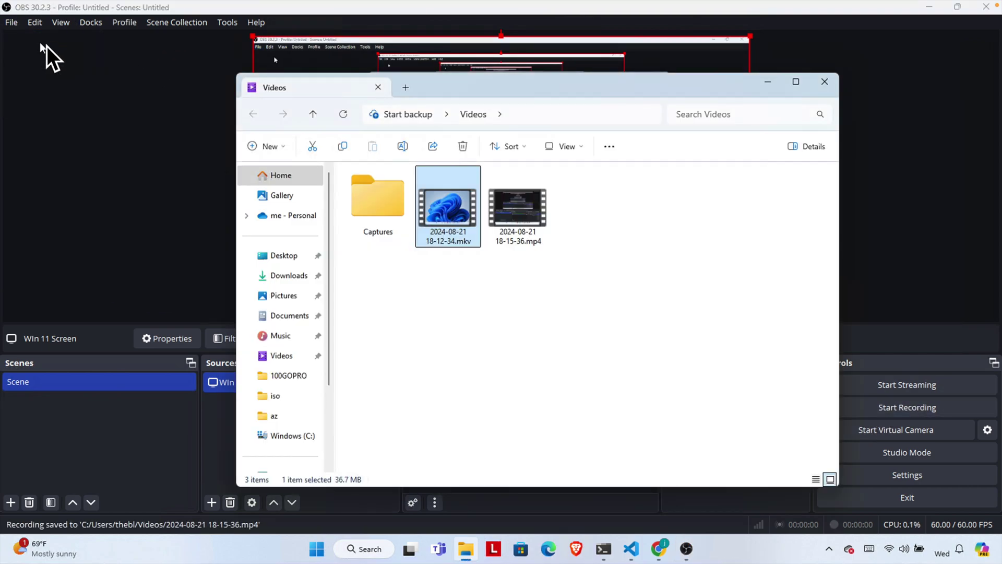
left_click(538, 206)
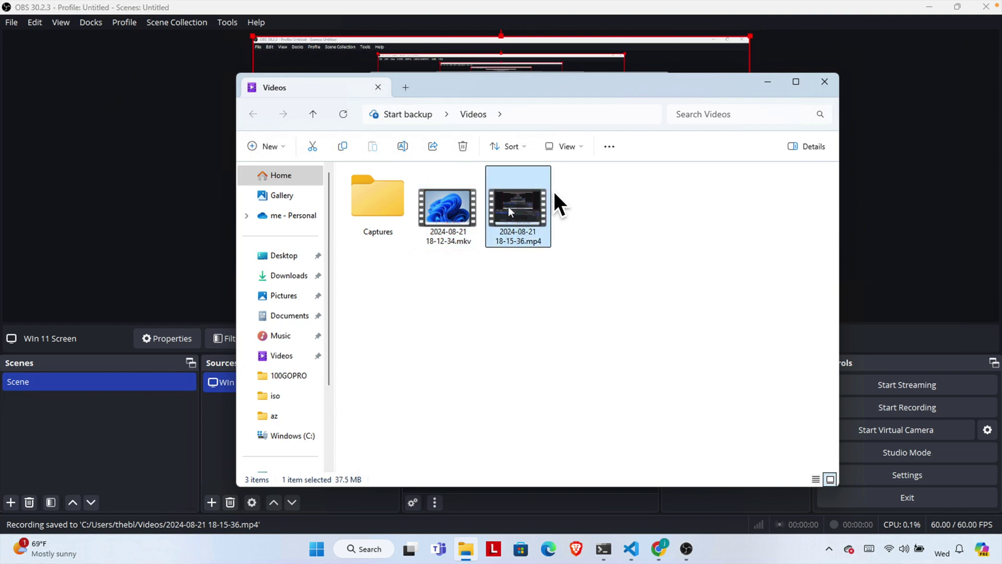
right_click(524, 215)
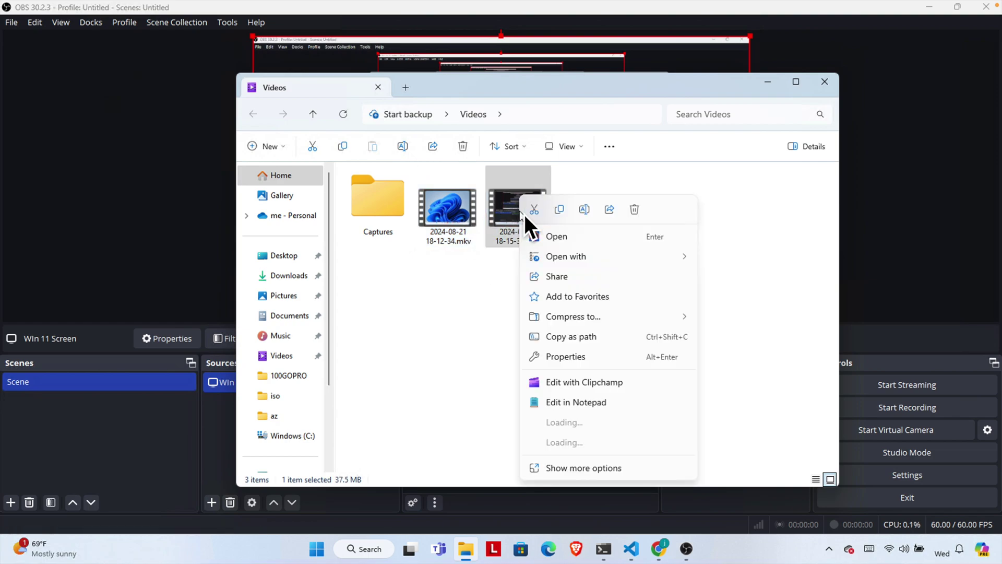
left_click(579, 359)
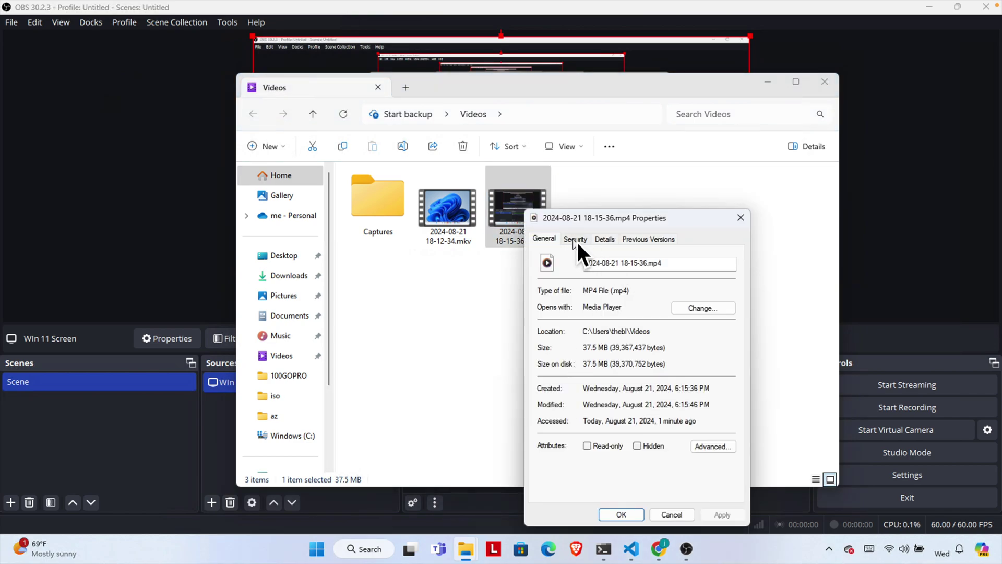
left_click_drag(611, 218, 585, 203)
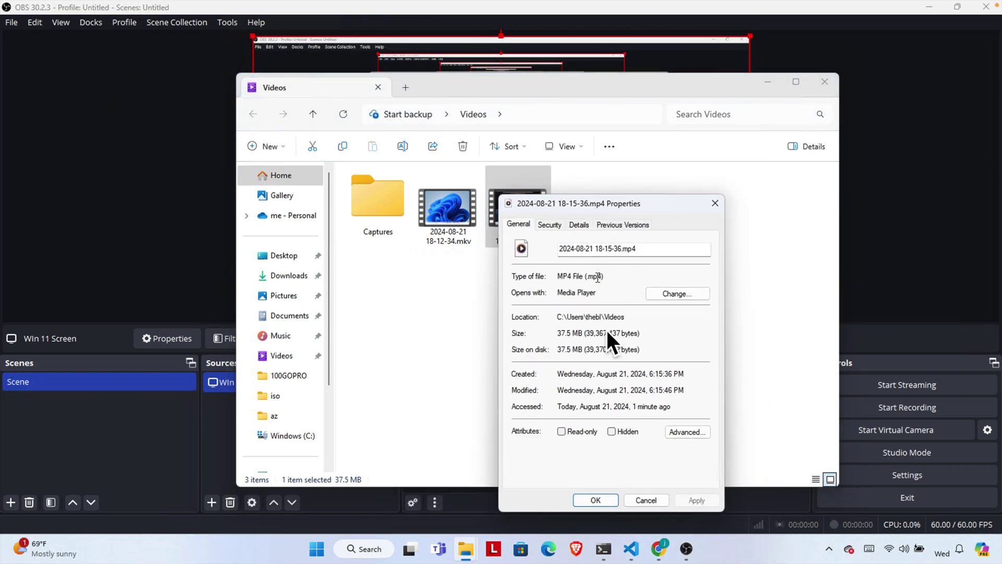
left_click(579, 225)
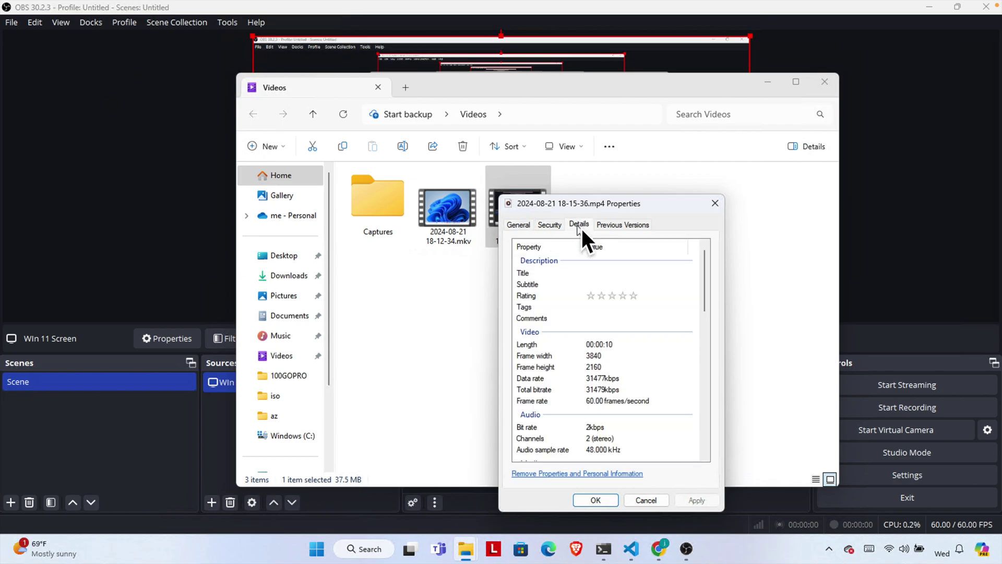